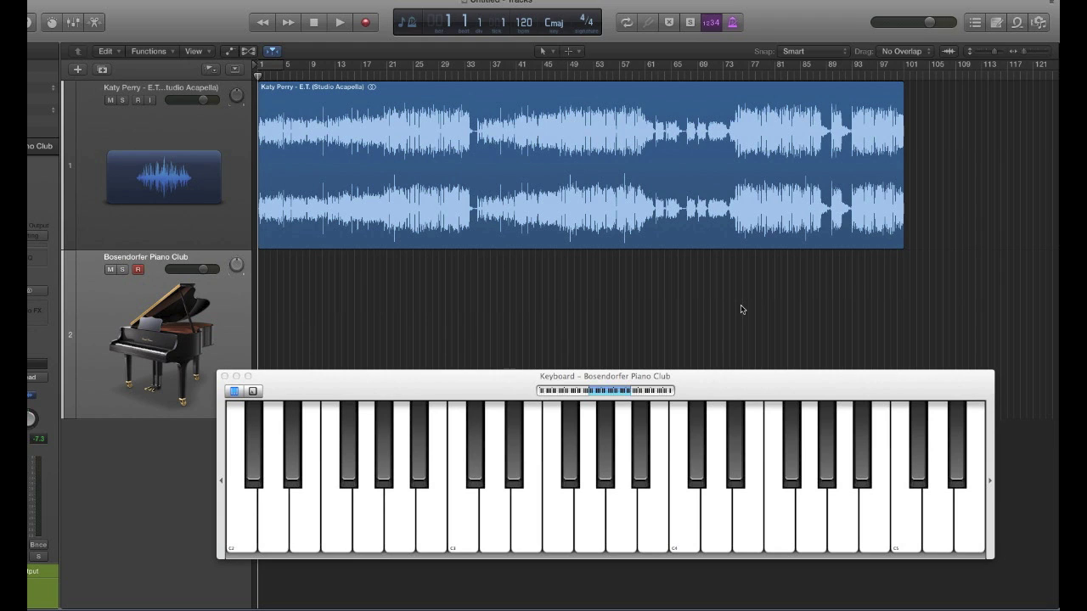
# - Start playback of the E.T. acapella and Bosendorfer Piano Club project, then switch applications
pyautogui.press('space')
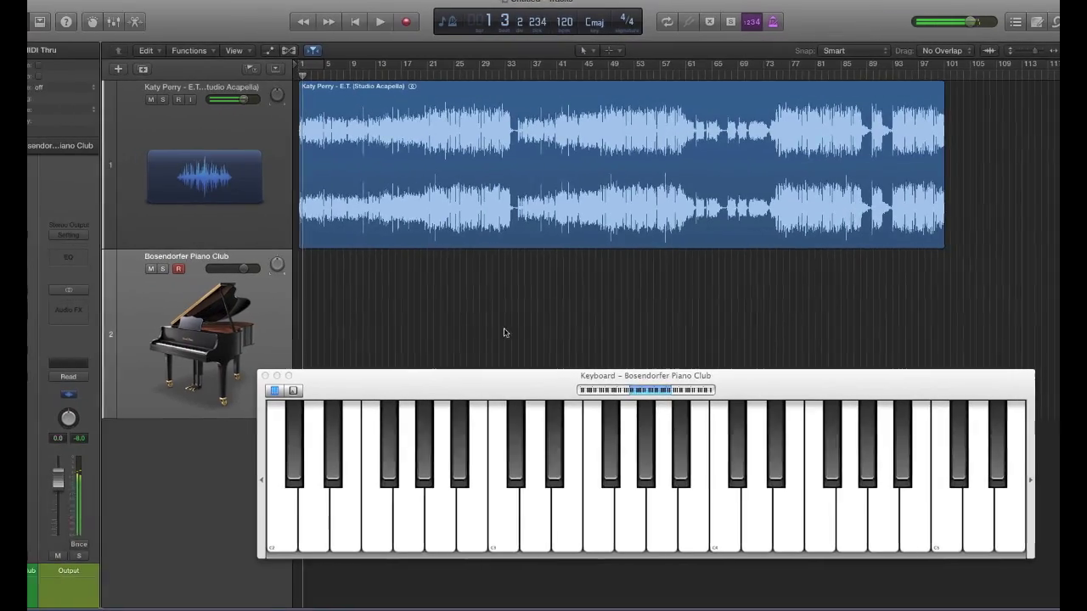
pyautogui.press('super+Tab')
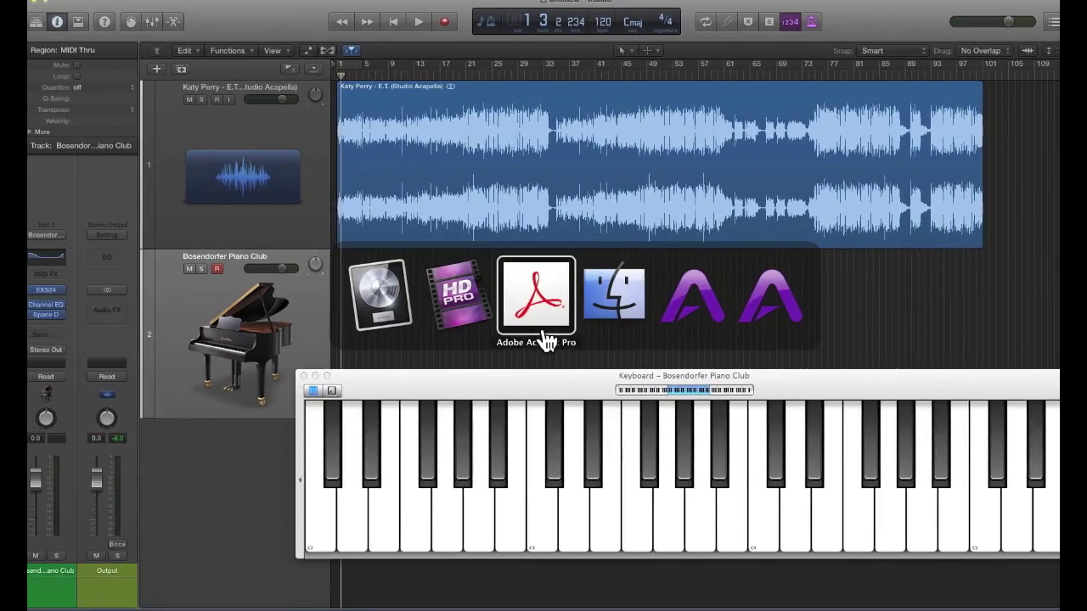
pyautogui.click(546, 341)
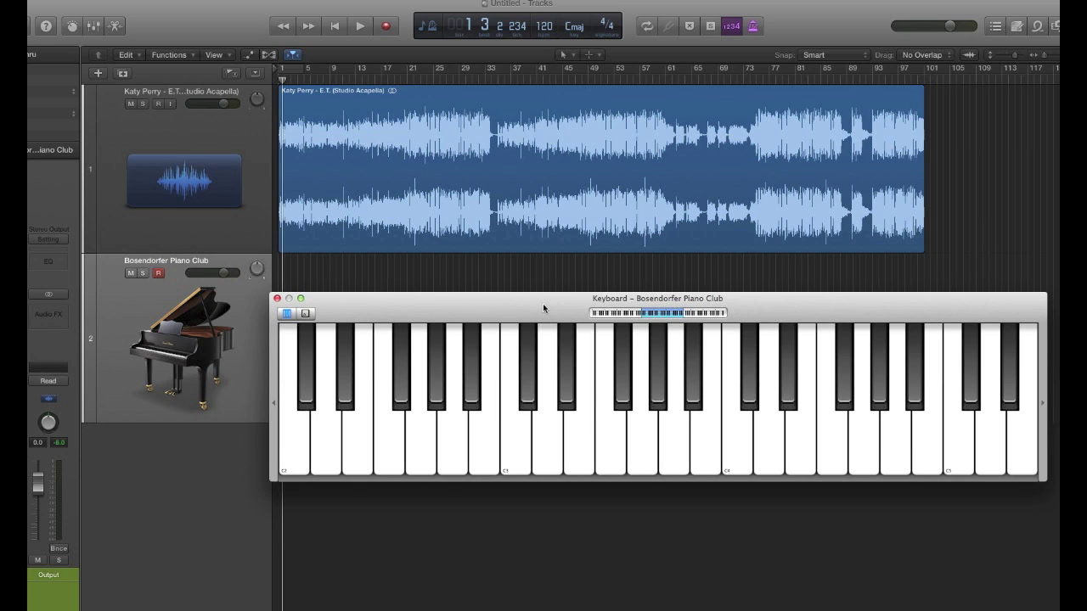
pyautogui.press('super+Tab')
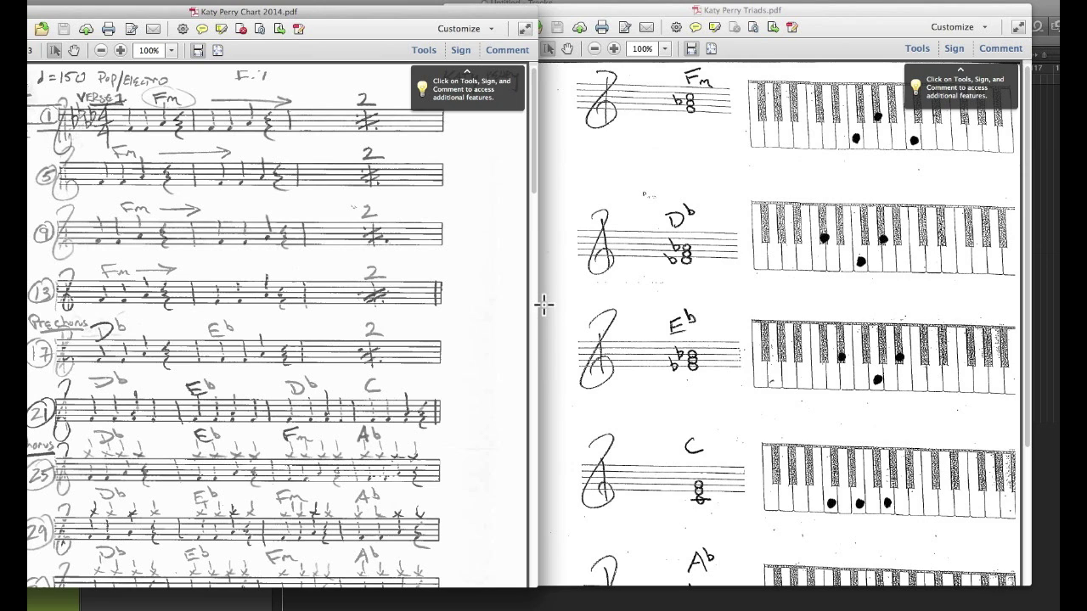
pyautogui.press('super+Tab')
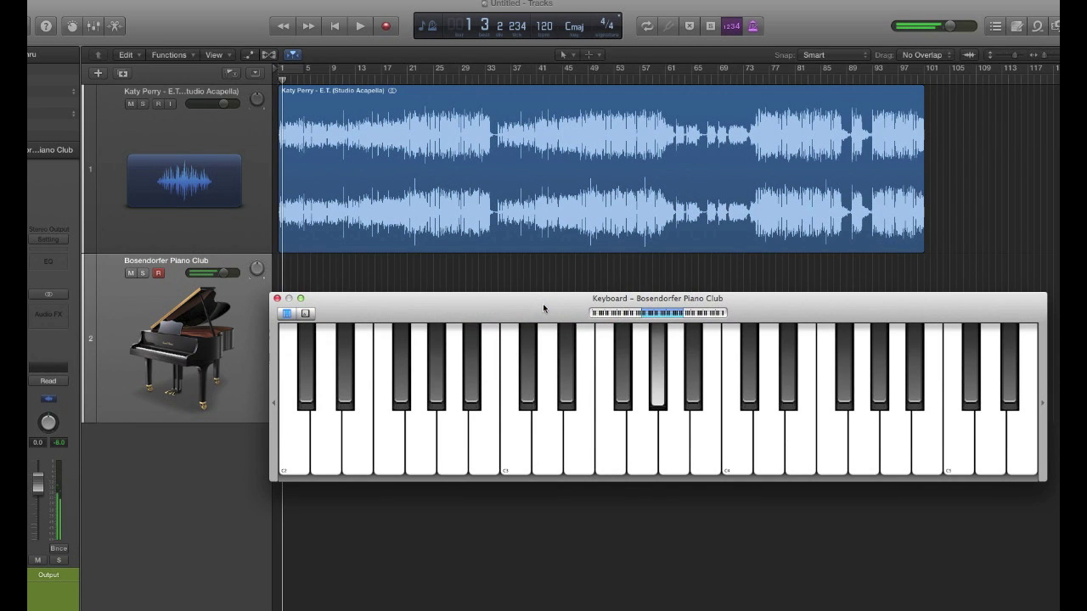
pyautogui.press('y')
pyautogui.press('y')
pyautogui.press('y')
pyautogui.press('f')
pyautogui.press('y')
pyautogui.press('y')
pyautogui.press('f')
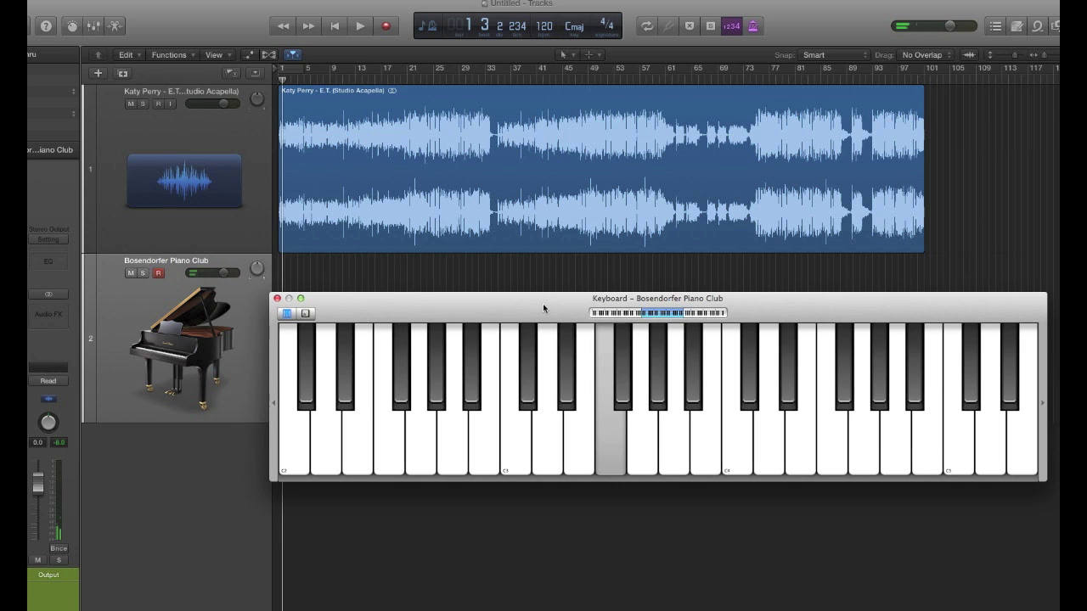
pyautogui.press('z')
pyautogui.press('f')
pyautogui.press('y')
pyautogui.press('k')
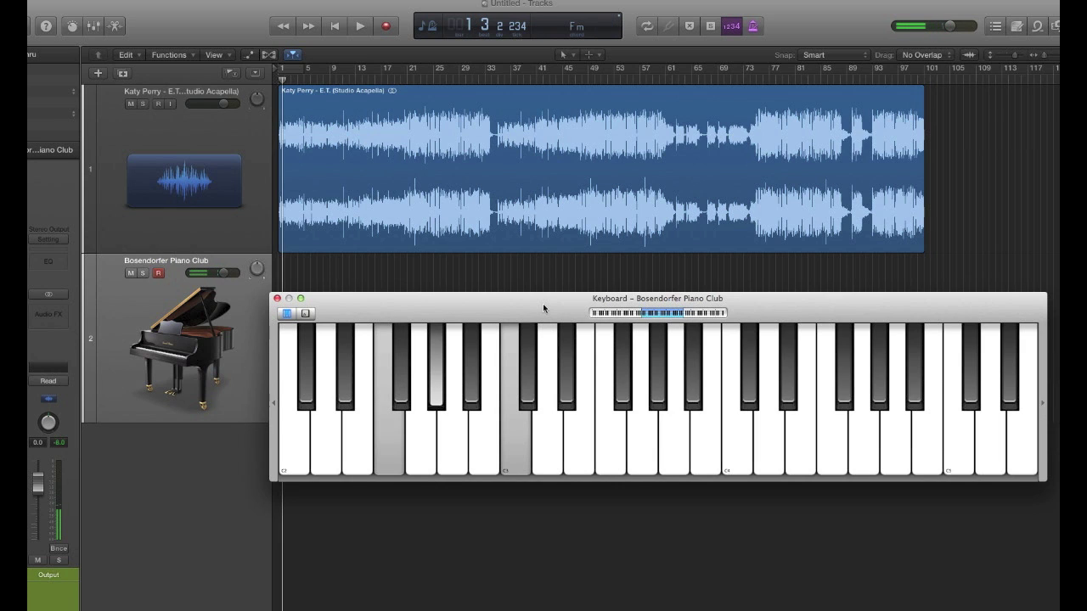
pyautogui.press('p')
pyautogui.press("'")
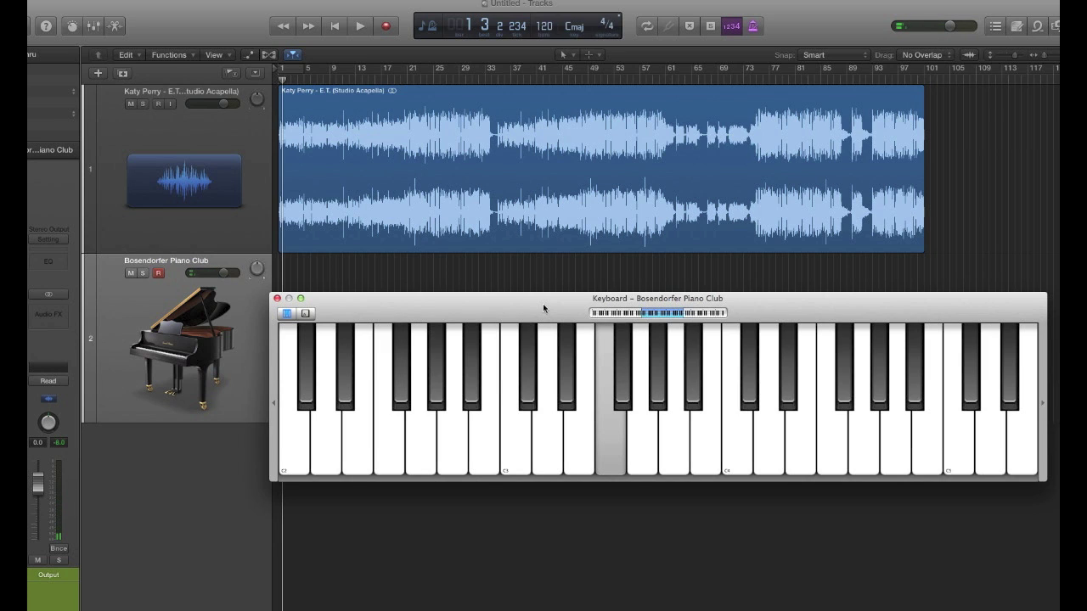
pyautogui.press('f')
pyautogui.press('y')
pyautogui.press('y')
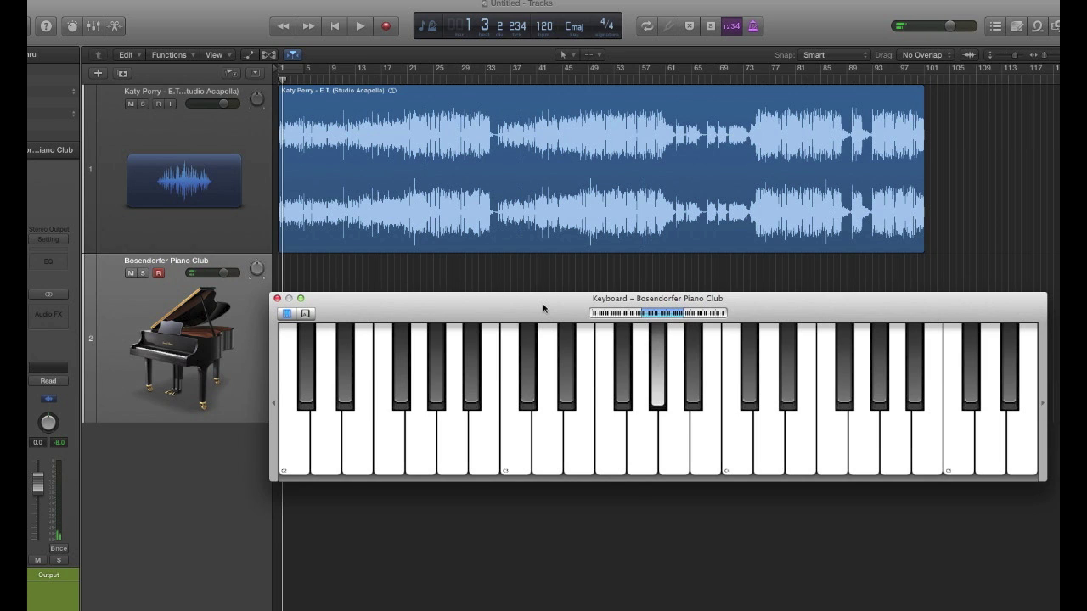
pyautogui.press('f')
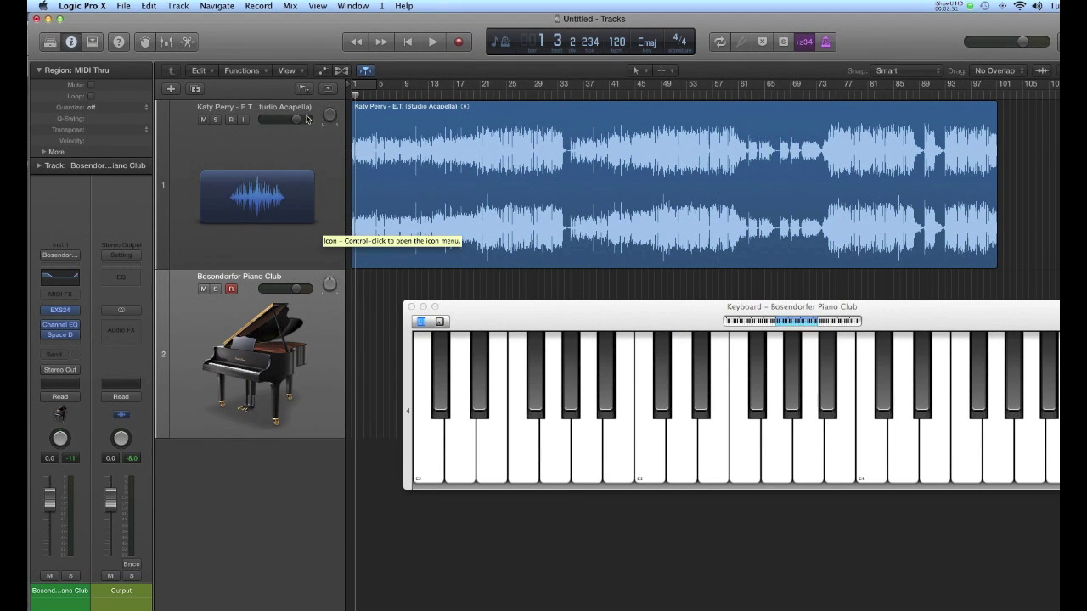
# - Create a new software instrument track, Inst 2, and place it directly under the acapella
pyautogui.click(172, 89)
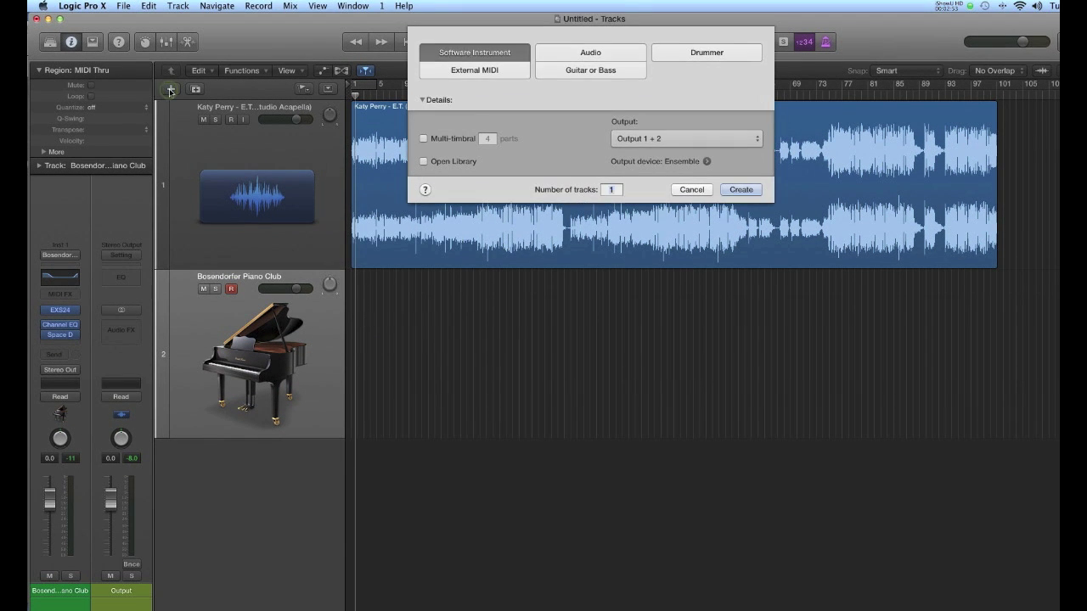
pyautogui.click(740, 189)
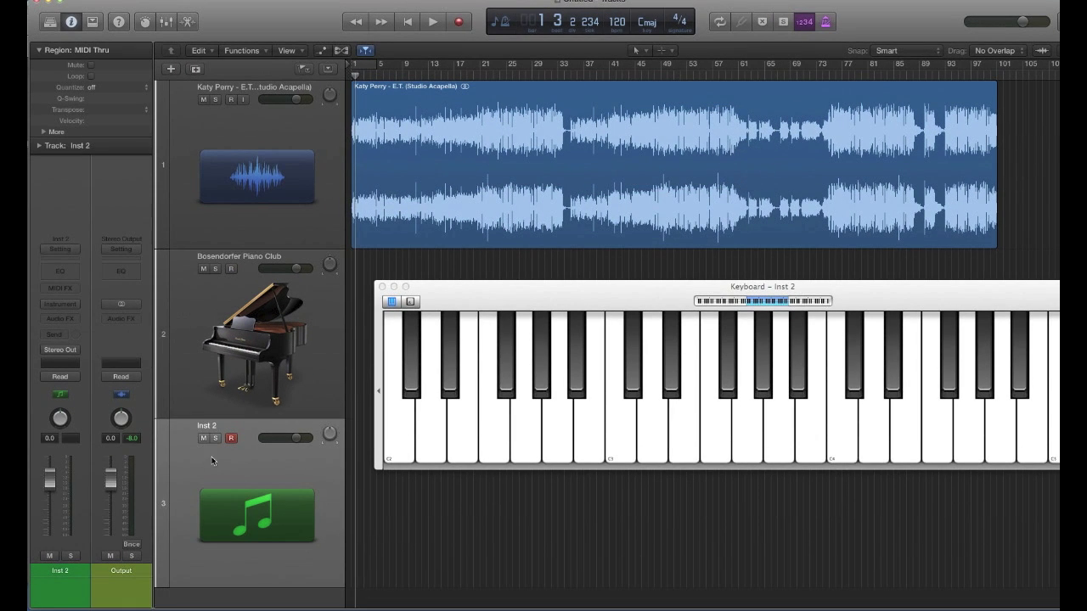
pyautogui.moveTo(212, 462); pyautogui.dragTo(210, 310)
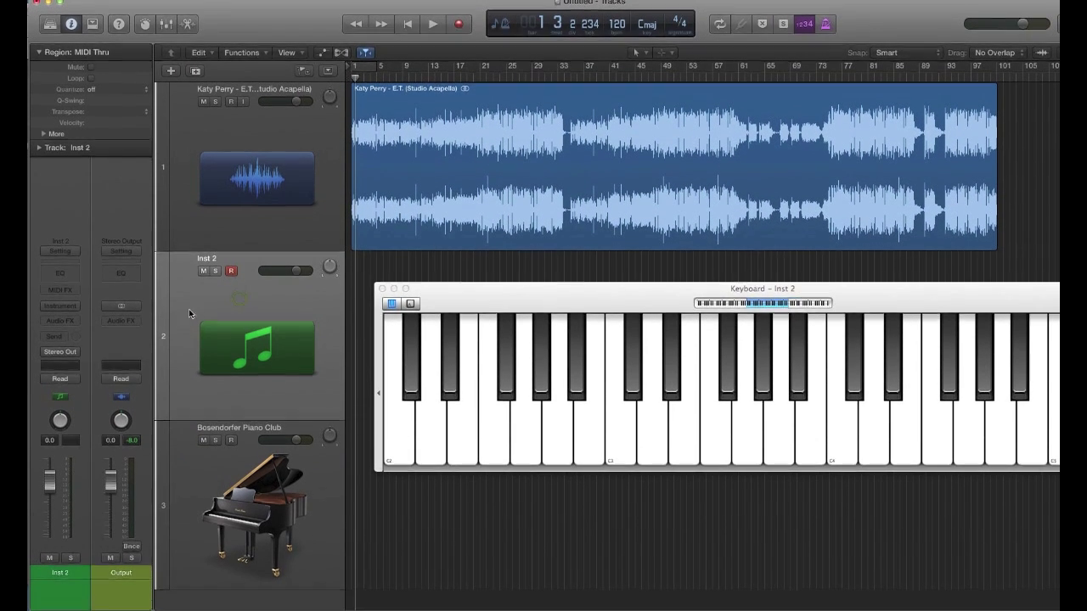
# - Load the EVOC 20 PolySynth in stereo on Inst 2 and move its window right
pyautogui.click(59, 304)
pyautogui.moveTo(105, 394)
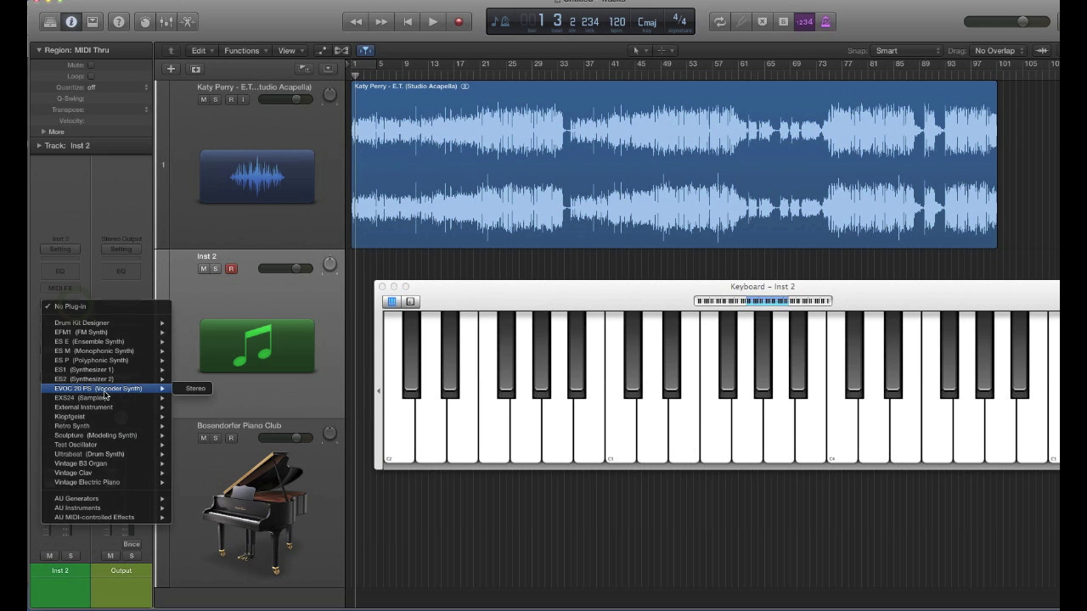
pyautogui.click(200, 389)
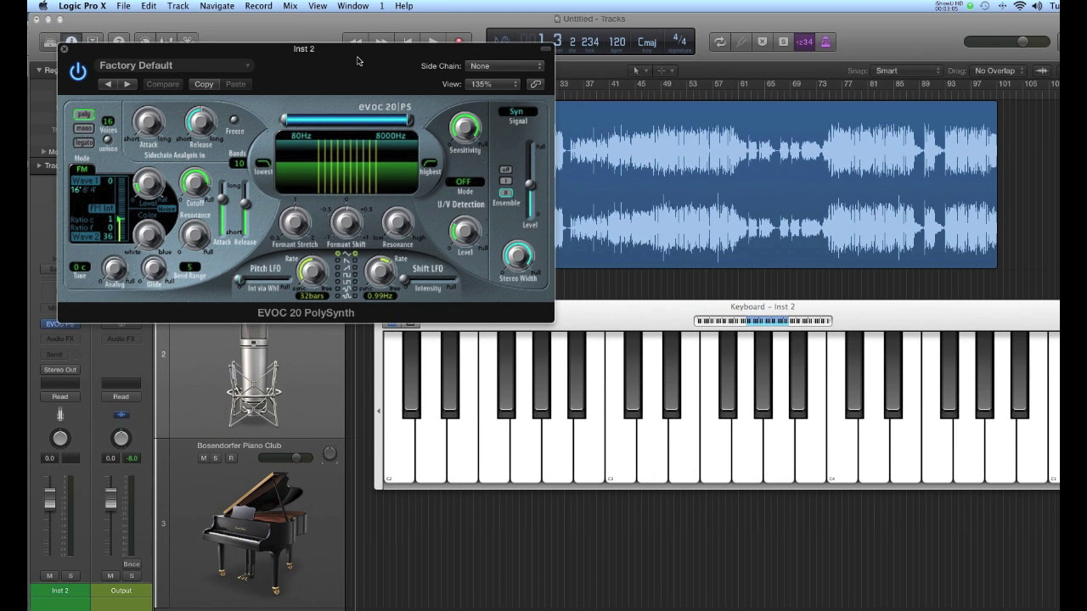
pyautogui.moveTo(356, 31); pyautogui.dragTo(563, 42)
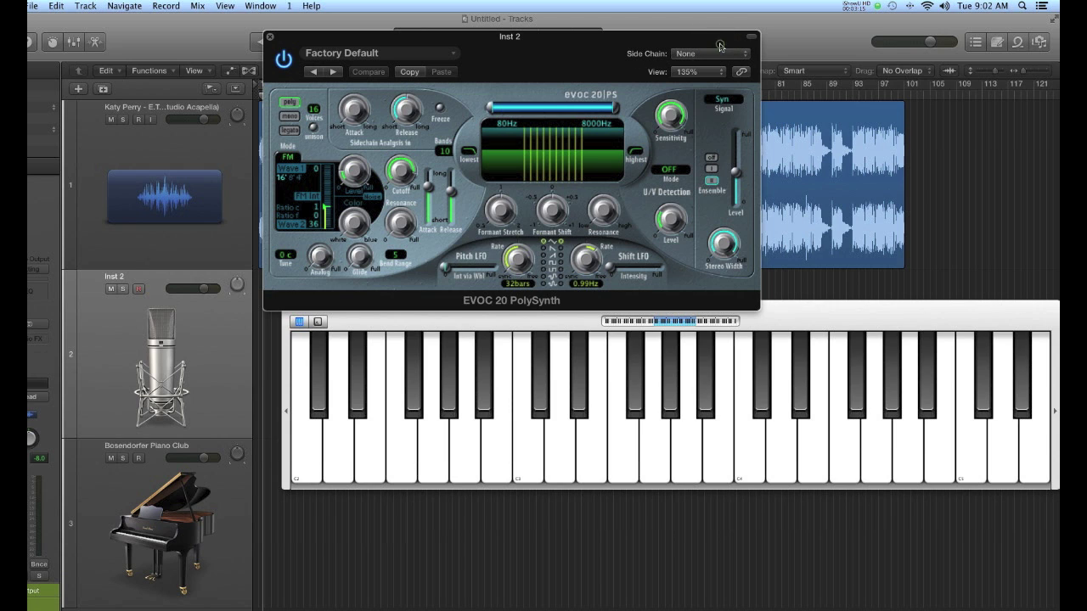
pyautogui.click(744, 56)
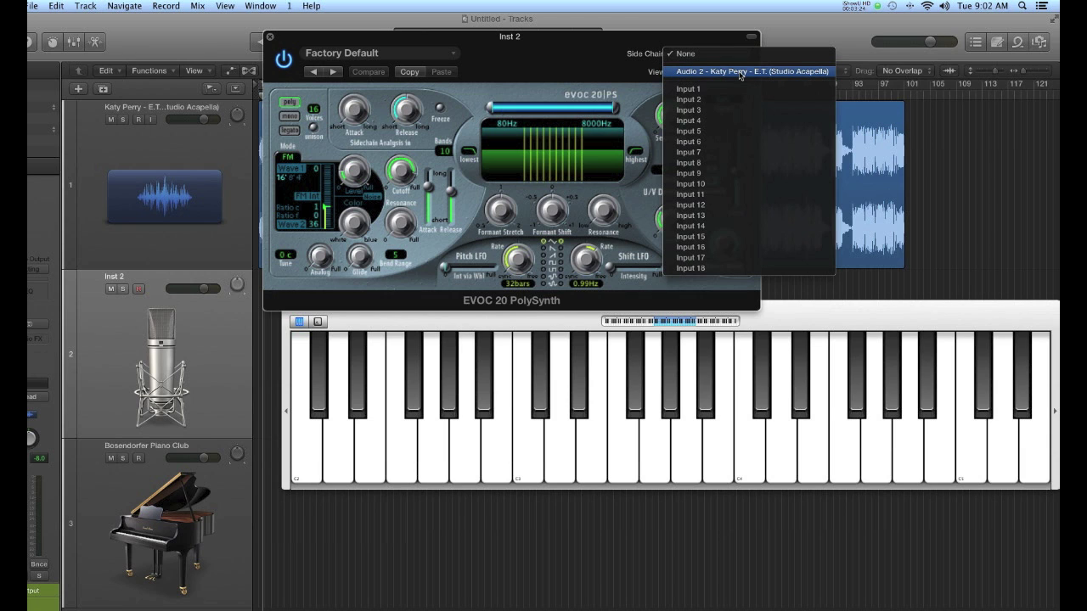
# - Set the vocoder's side chain to Audio 2 and test it with C3–G3 and F3–C4 chords
pyautogui.click(742, 75)
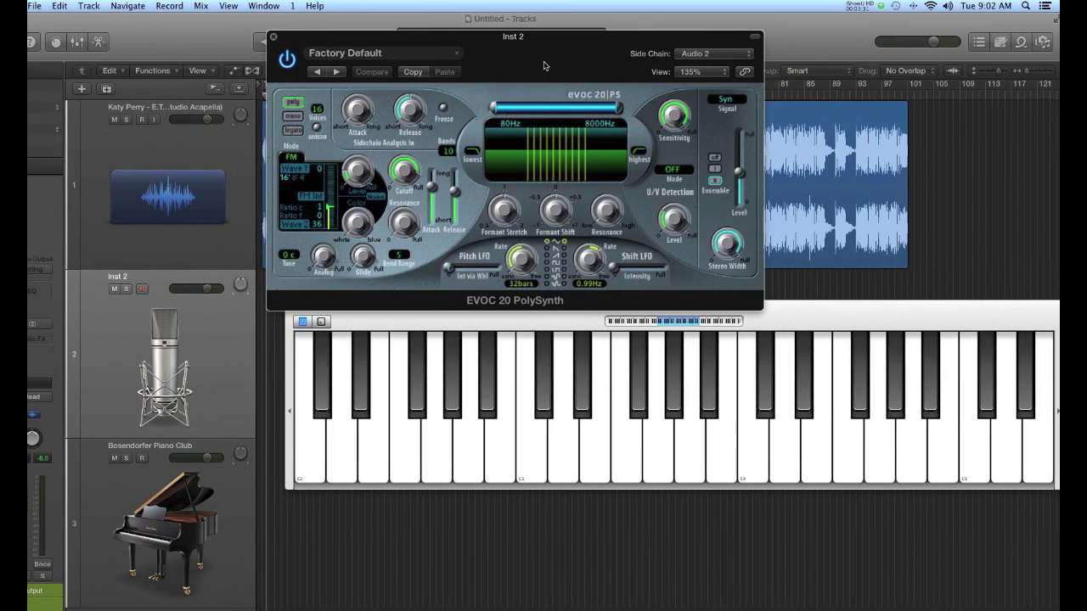
pyautogui.press('a')
pyautogui.press('g')
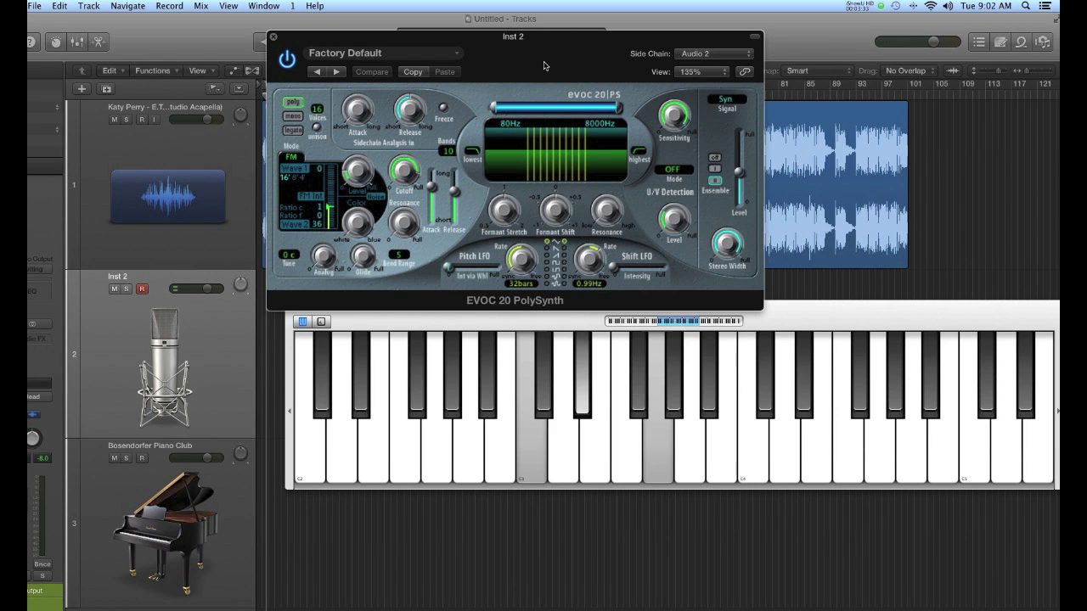
pyautogui.press('f')
pyautogui.press('k')
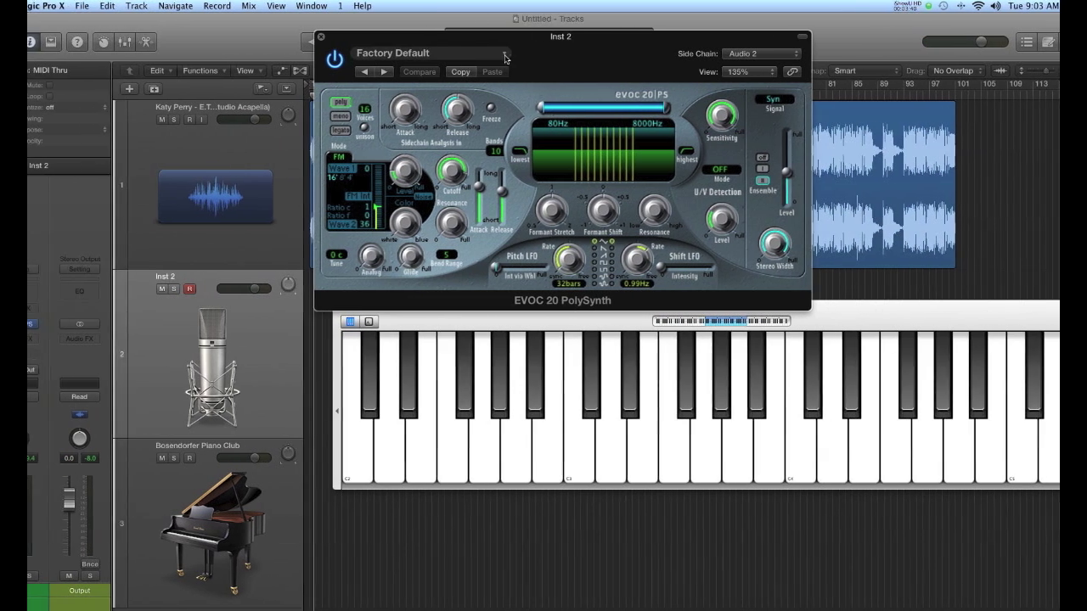
pyautogui.click(453, 53)
pyautogui.moveTo(466, 266)
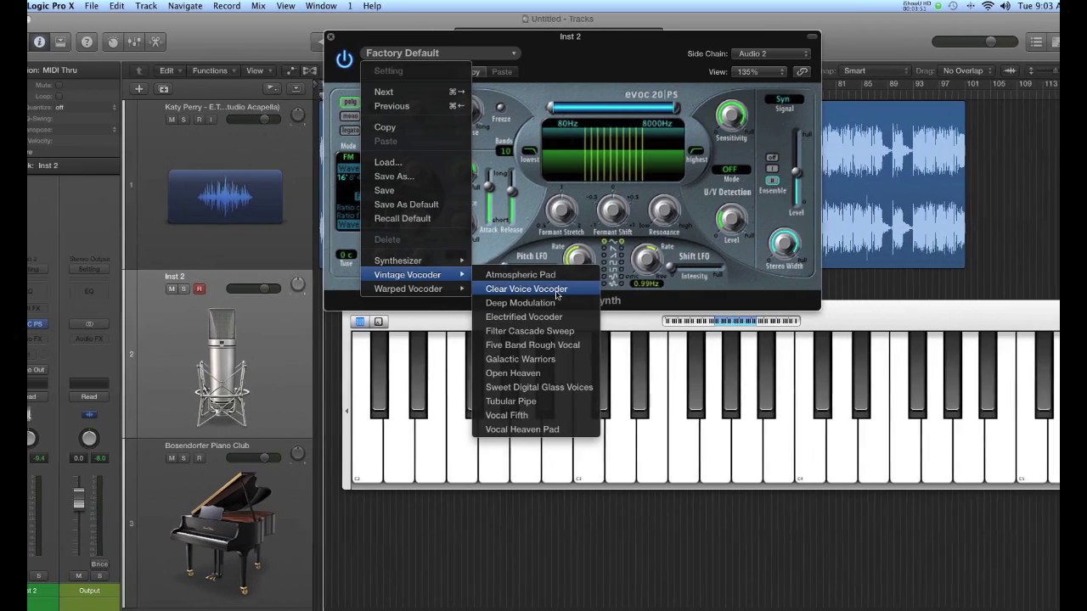
# - Load the Vintage Vocoder > Clear Voice Vocoder preset and shift the window right to reveal the acapella
pyautogui.click(549, 291)
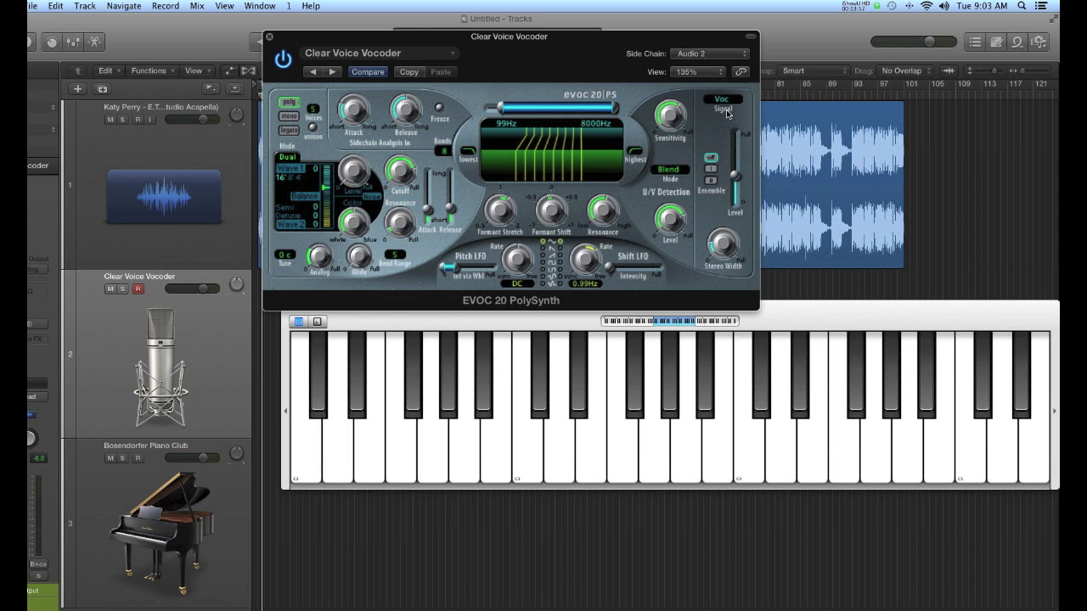
pyautogui.moveTo(532, 47); pyautogui.dragTo(699, 51)
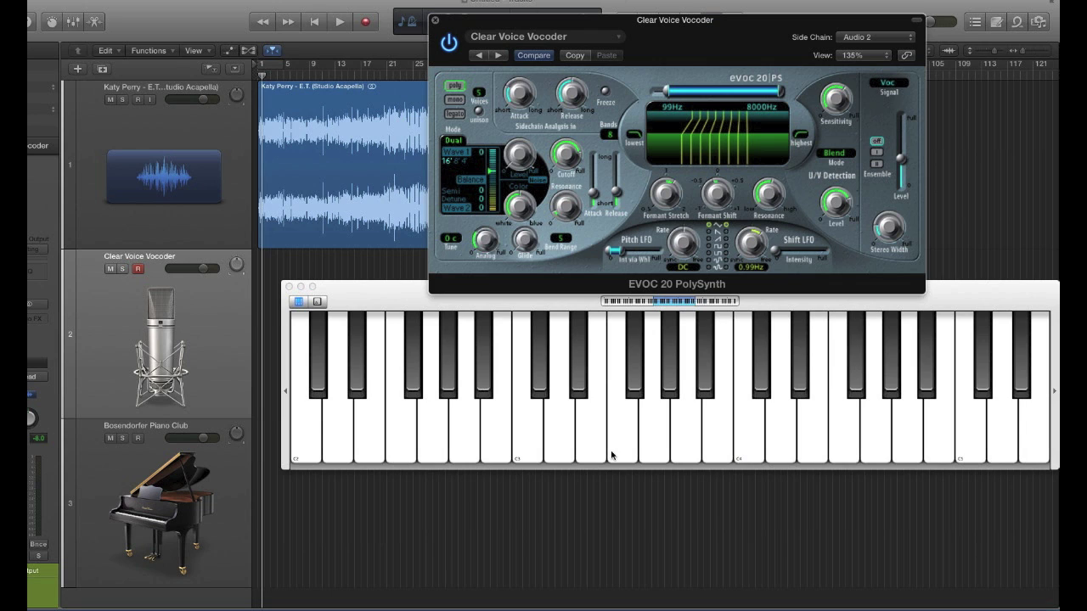
# - Raise the EVOC output Level from 8dB to about 17dB and play the project to hear it
pyautogui.press('space')
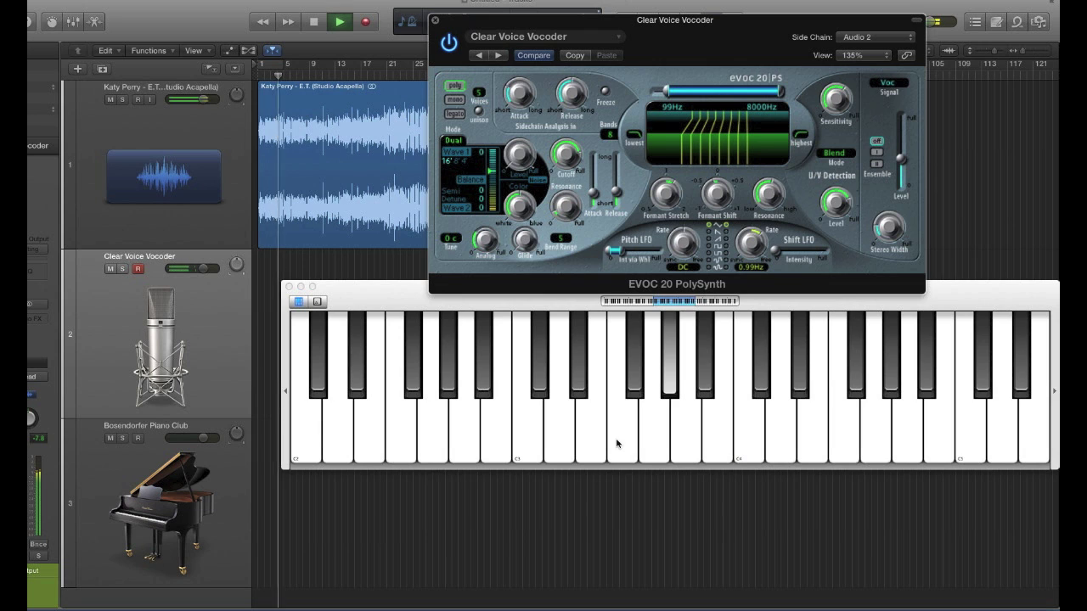
pyautogui.press('space')
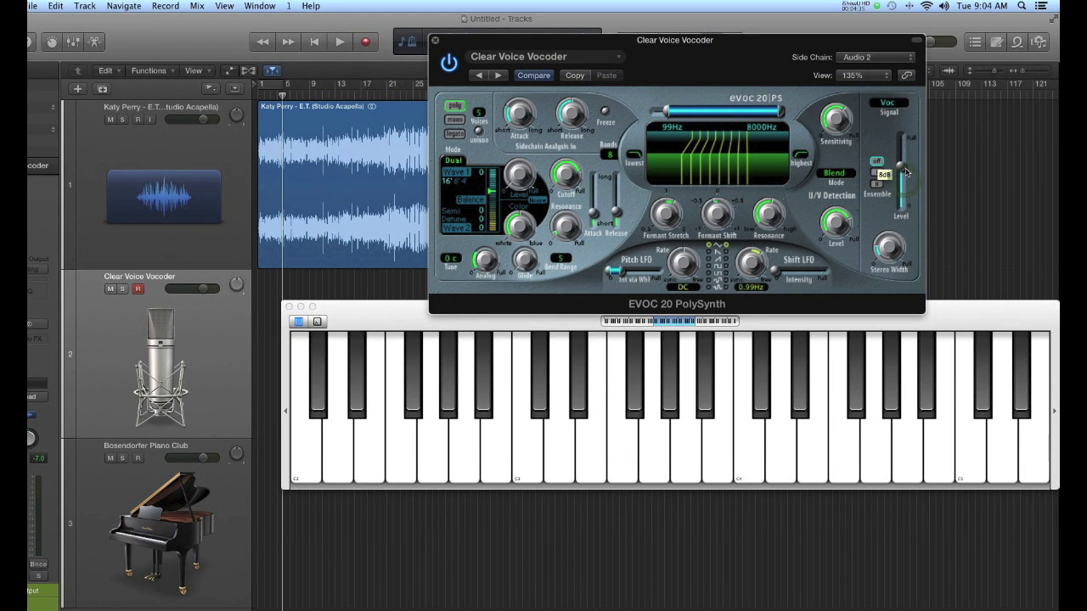
pyautogui.moveTo(905, 172); pyautogui.dragTo(906, 169)
pyautogui.press('space')
pyautogui.press('space')
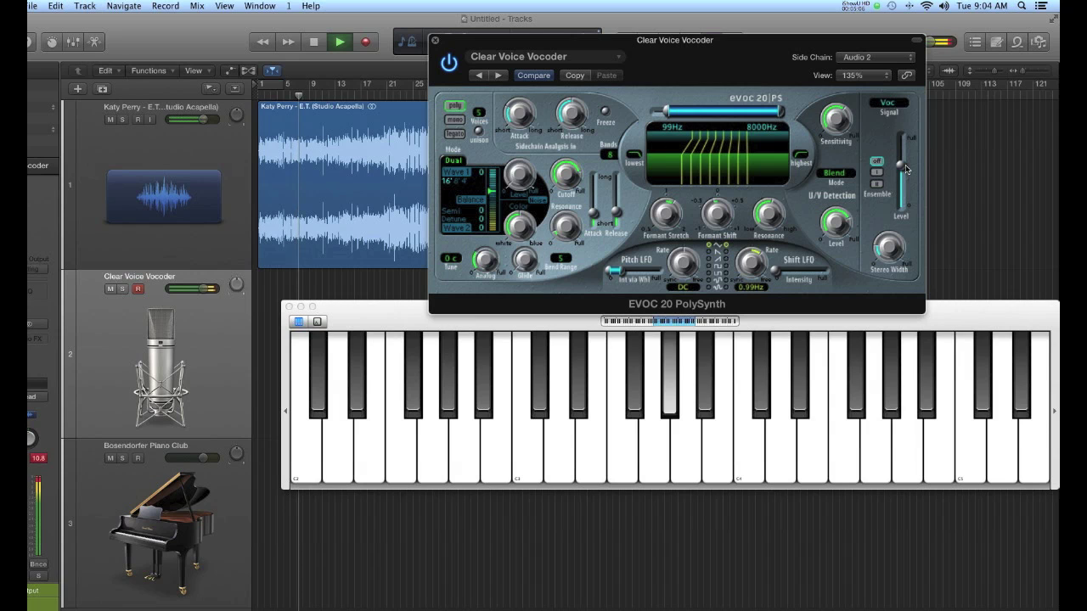
pyautogui.press('space')
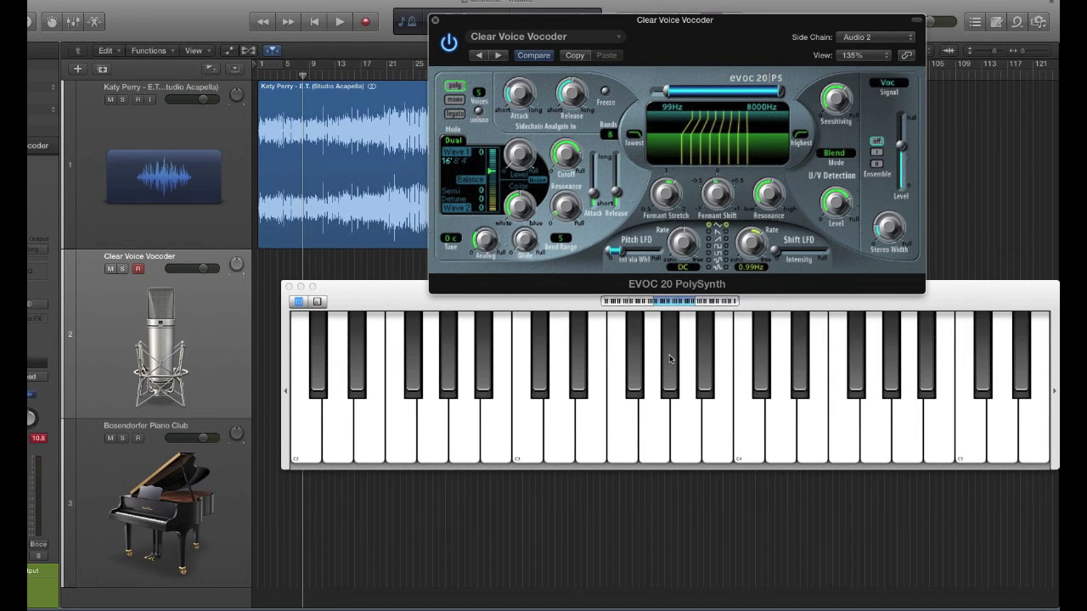
# - Play test notes on the on-screen Keyboard, then play the project to perform along on the vocoder
pyautogui.click(670, 358)
pyautogui.click(622, 437)
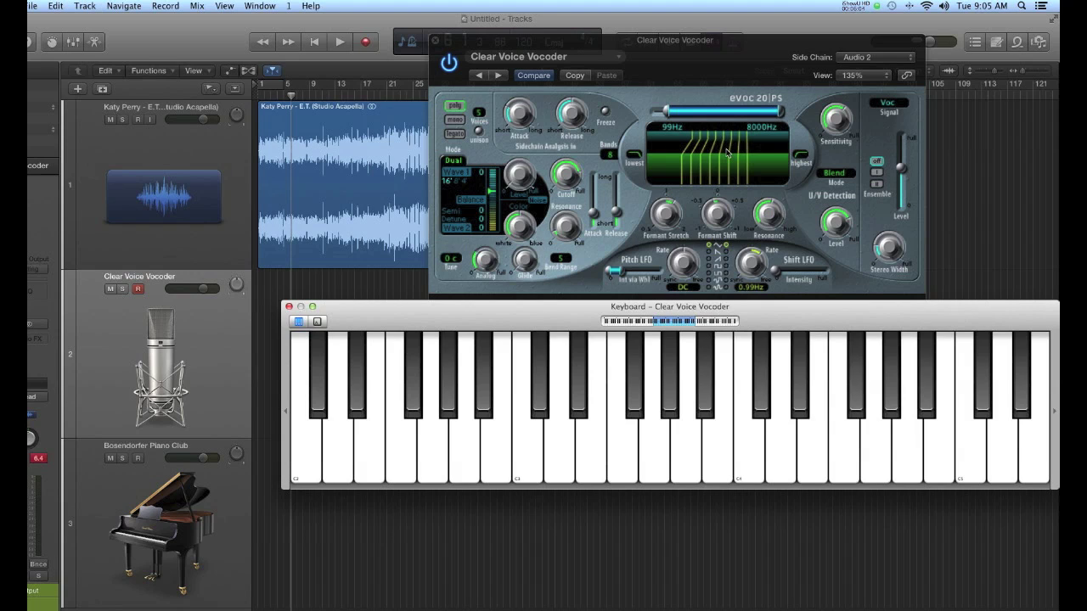
pyautogui.press('space')
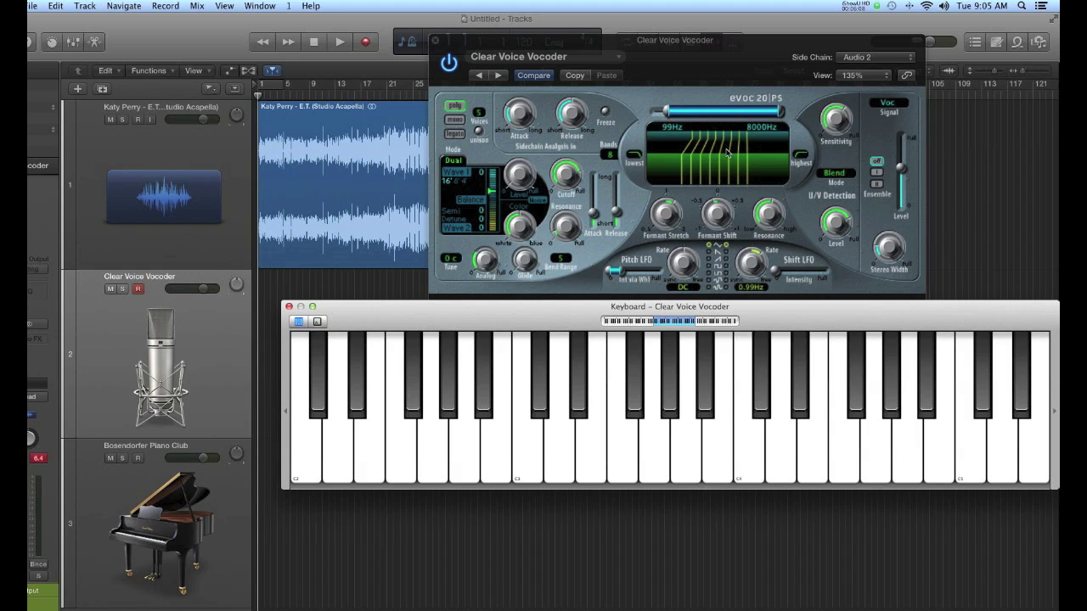
pyautogui.press('space')
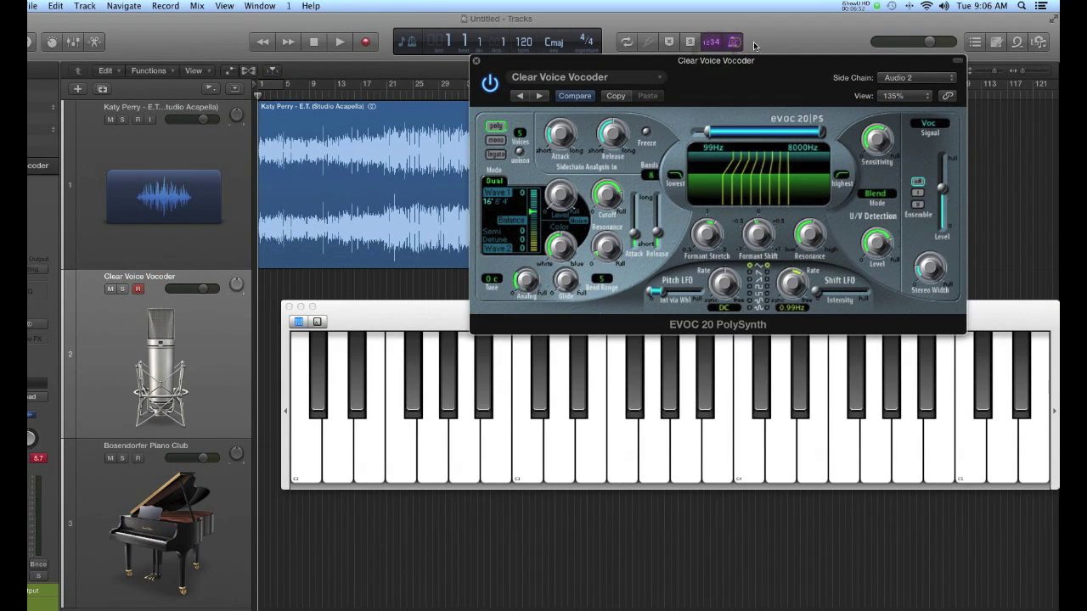
# - Toggle the metronome, start recording, and play alternating F and G# notes
pyautogui.click(745, 45)
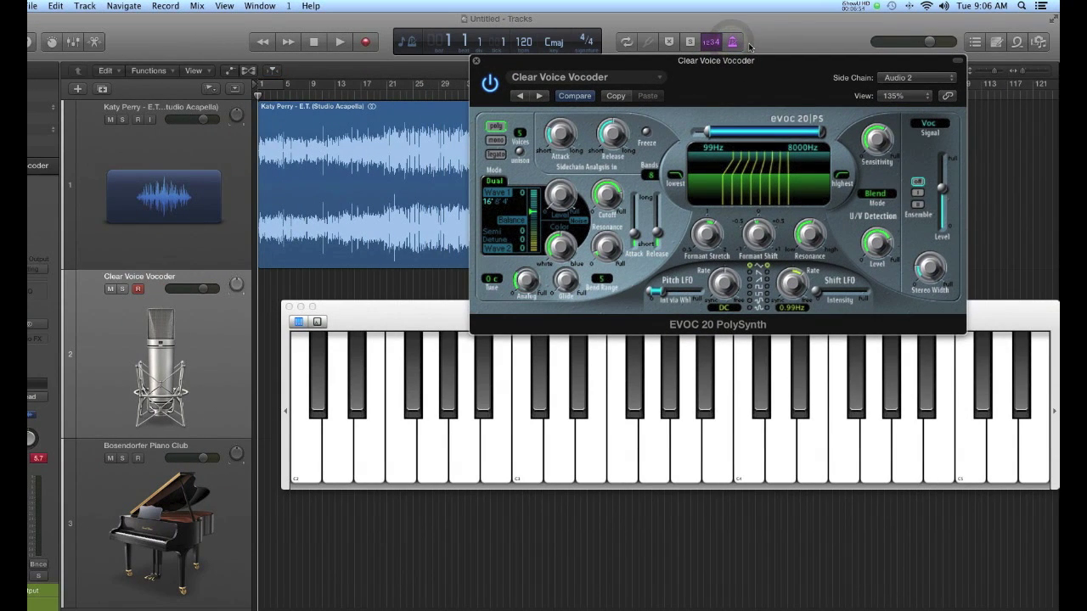
pyautogui.press('space')
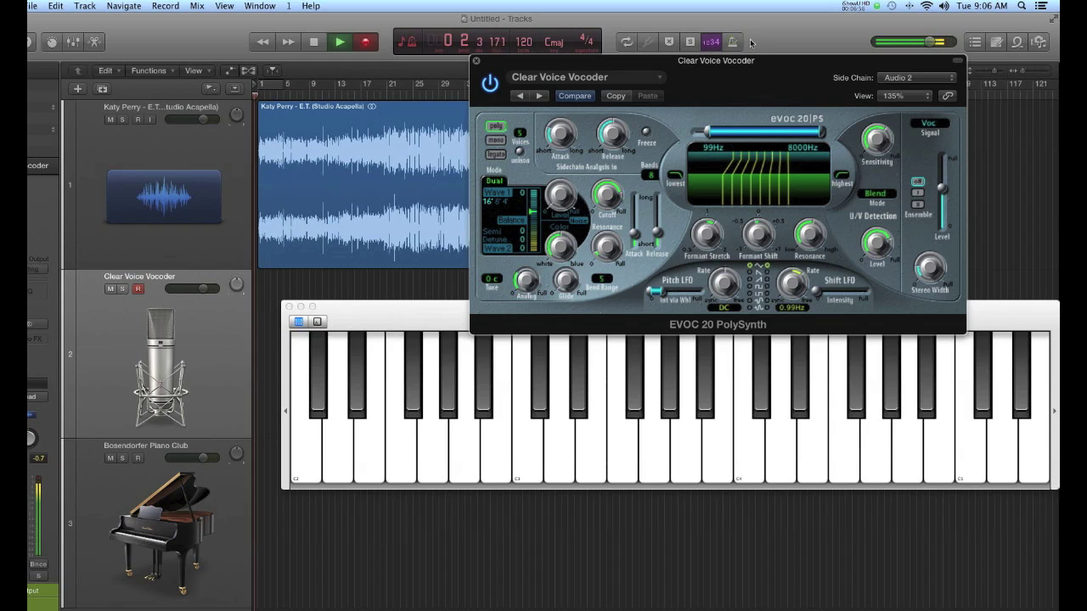
pyautogui.press('y')
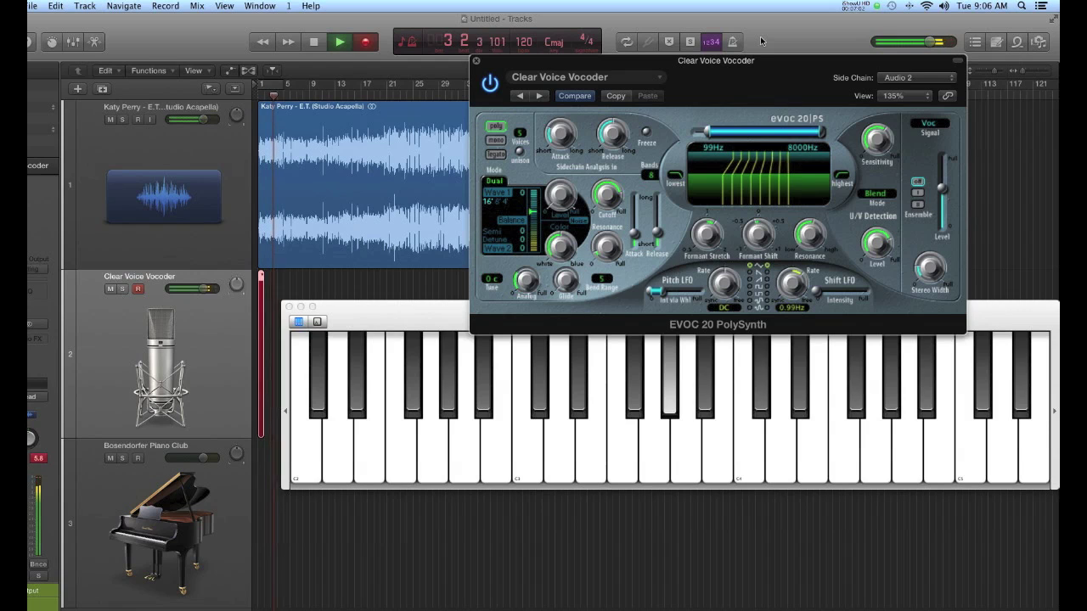
pyautogui.press('f')
pyautogui.press('y')
pyautogui.press('f')
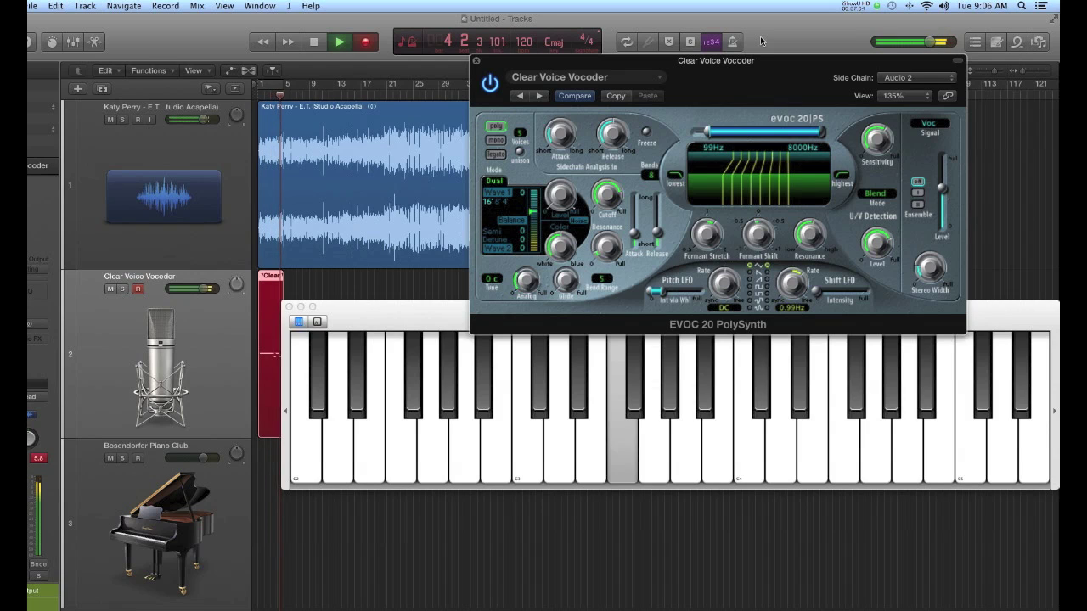
pyautogui.press('y')
# - Finish the take with C4 and an F minor chord, stop recording, and return to the start
pyautogui.press('k')
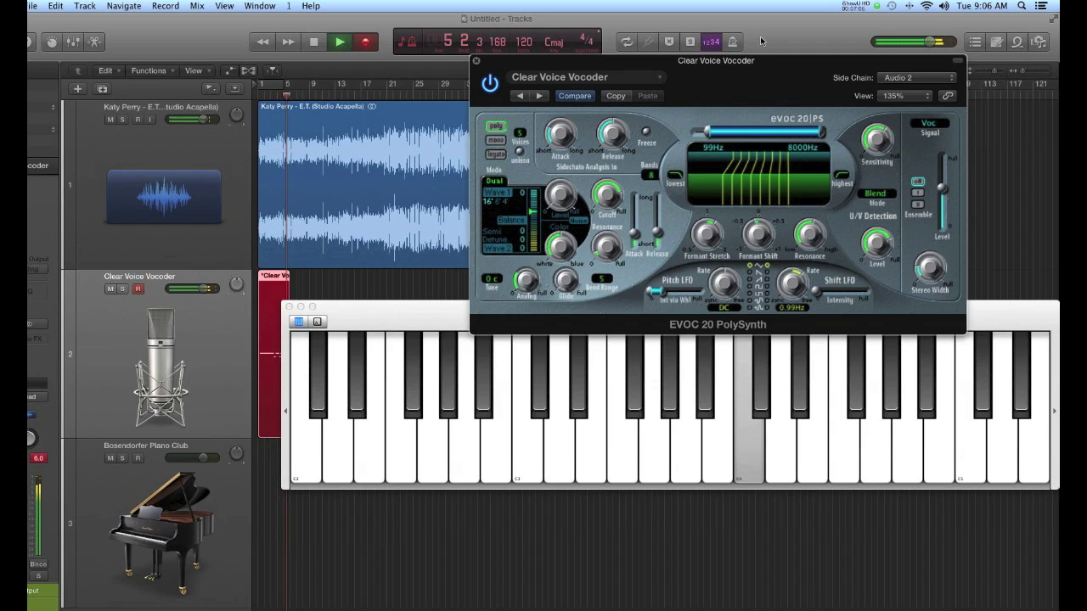
pyautogui.press('f')
pyautogui.press('y')
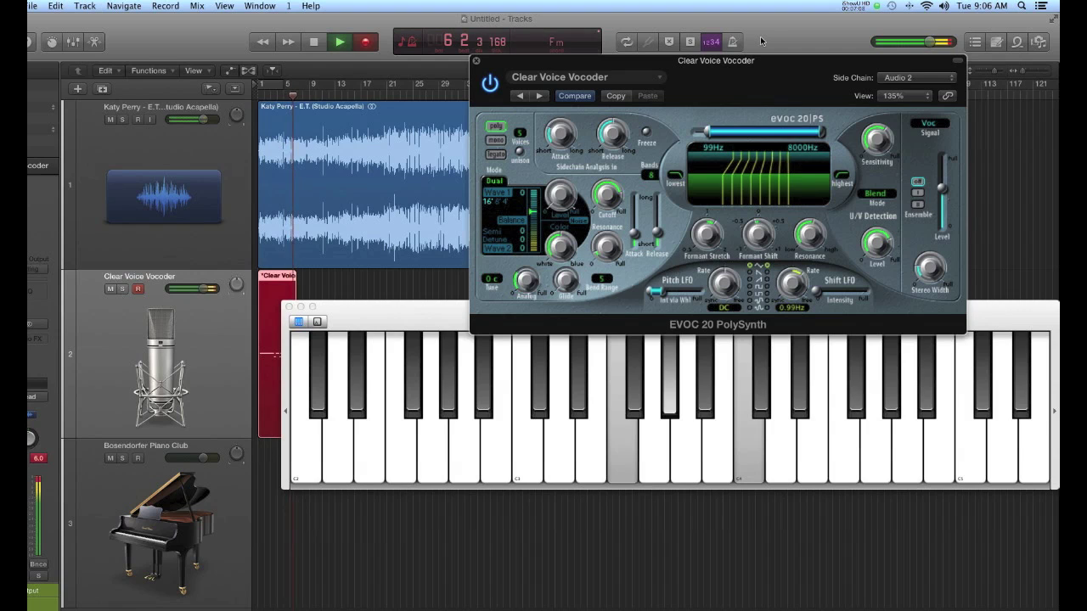
pyautogui.press('a')
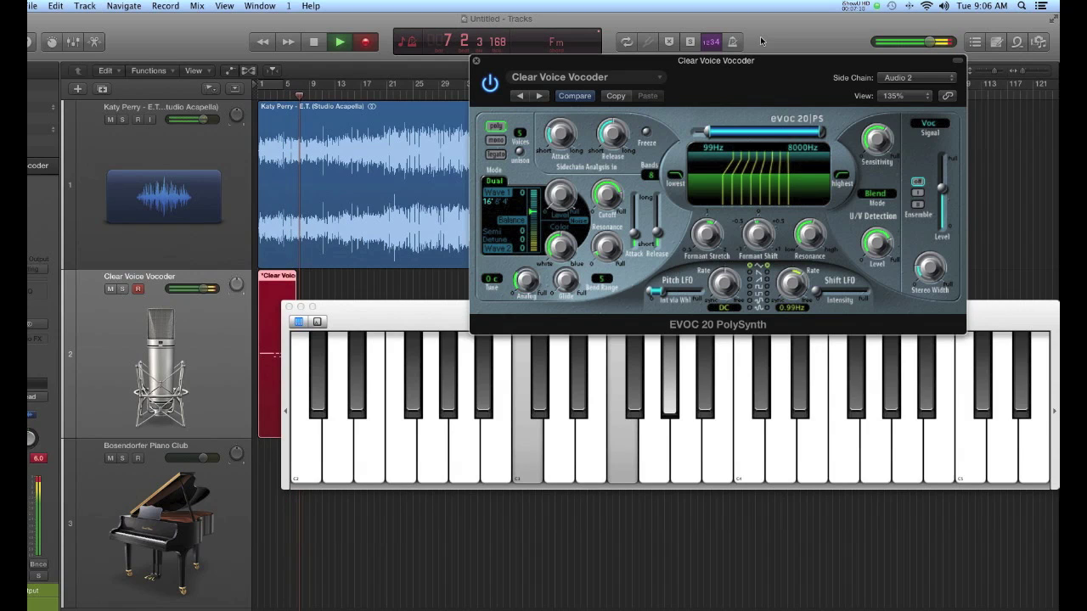
pyautogui.press('space')
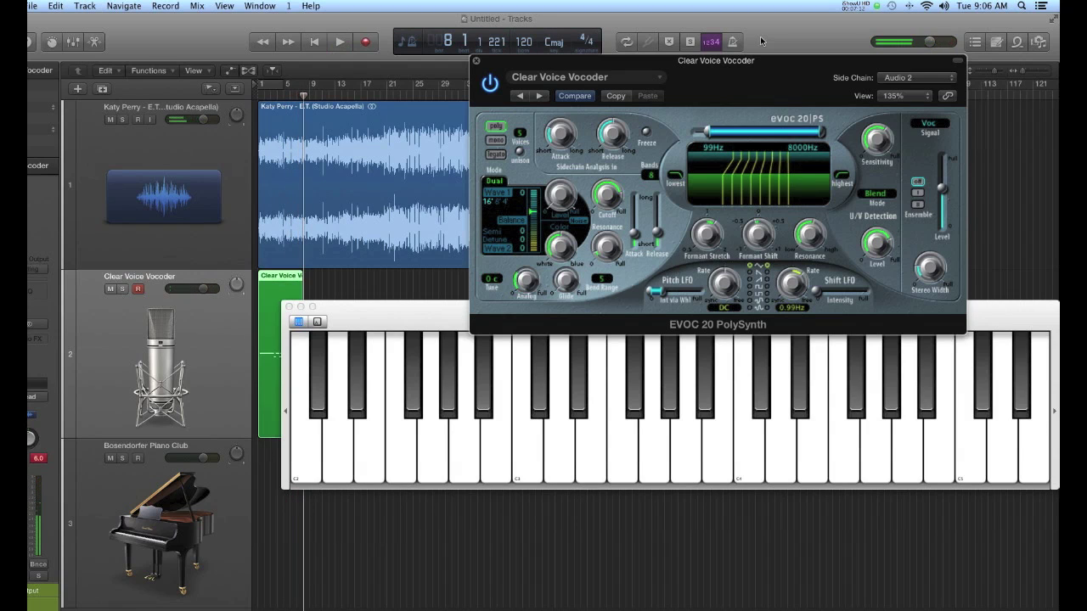
pyautogui.press('Return')
# - Shift the Keyboard window right, play back the recorded region to bar 3, then move the EVOC window left
pyautogui.moveTo(340, 308); pyautogui.dragTo(386, 314)
pyautogui.press('space')
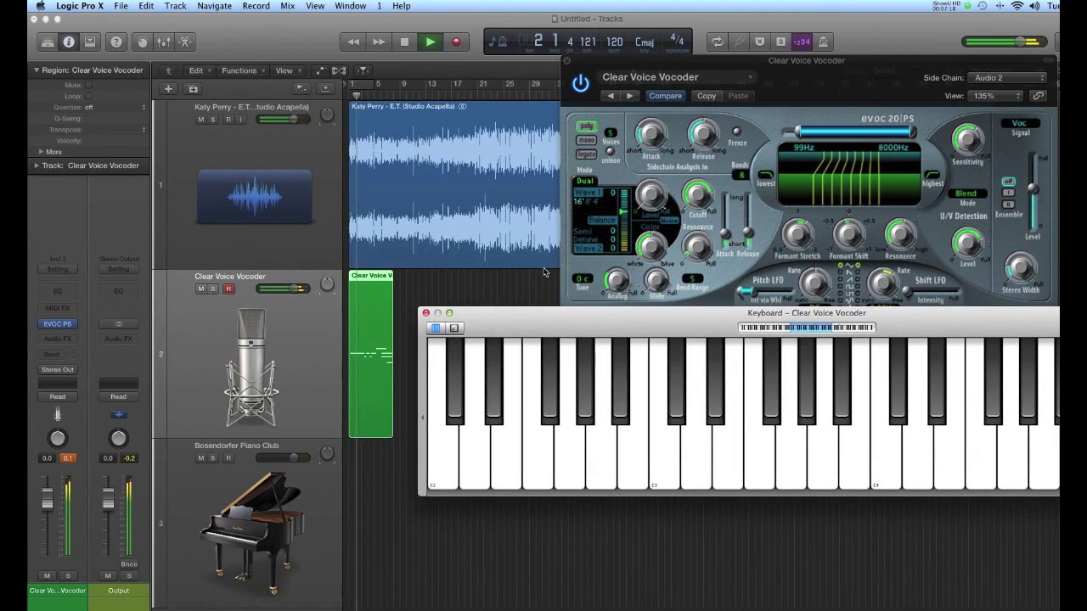
pyautogui.press('space')
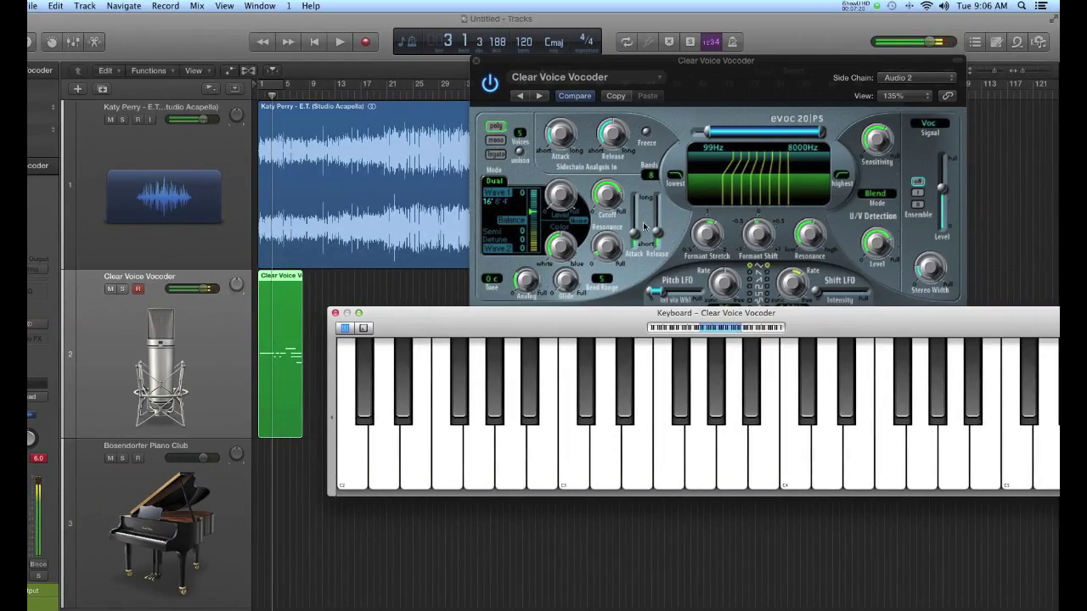
pyautogui.moveTo(662, 61); pyautogui.dragTo(482, 57)
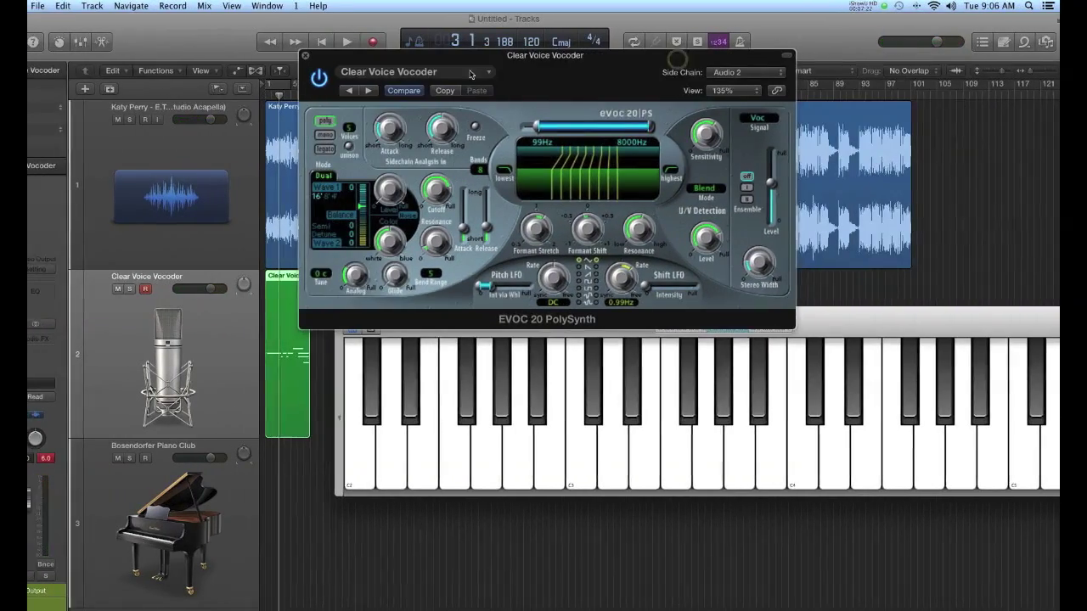